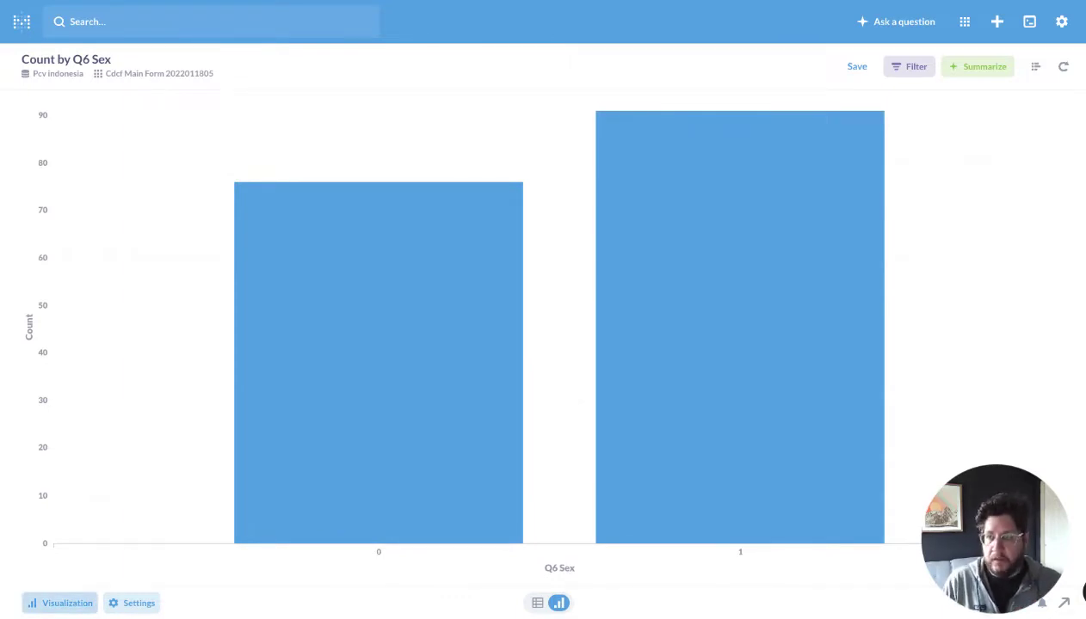
- Change the Count by Q6 Sex bar chart to a pie chart showing 0 and 1 shares
left_click(60, 603)
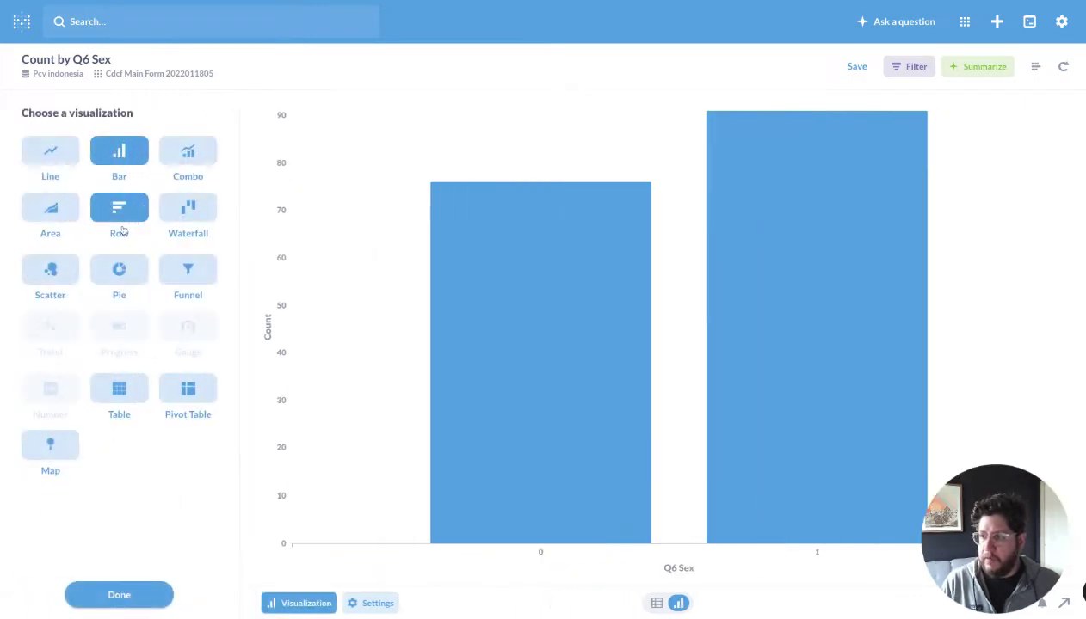
left_click(123, 269)
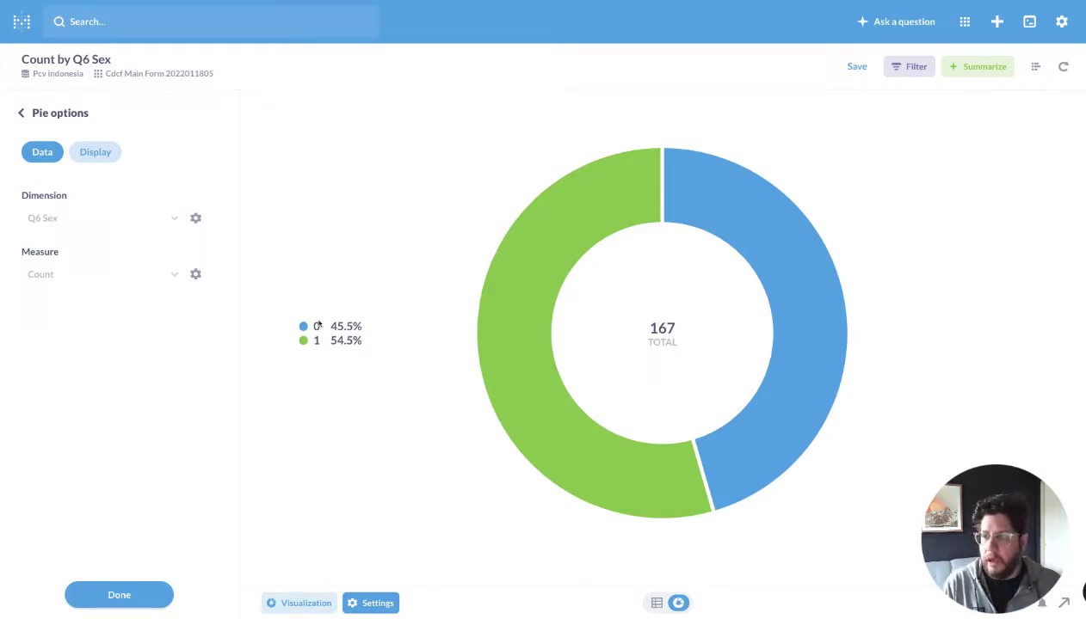
mouse_move(311, 331)
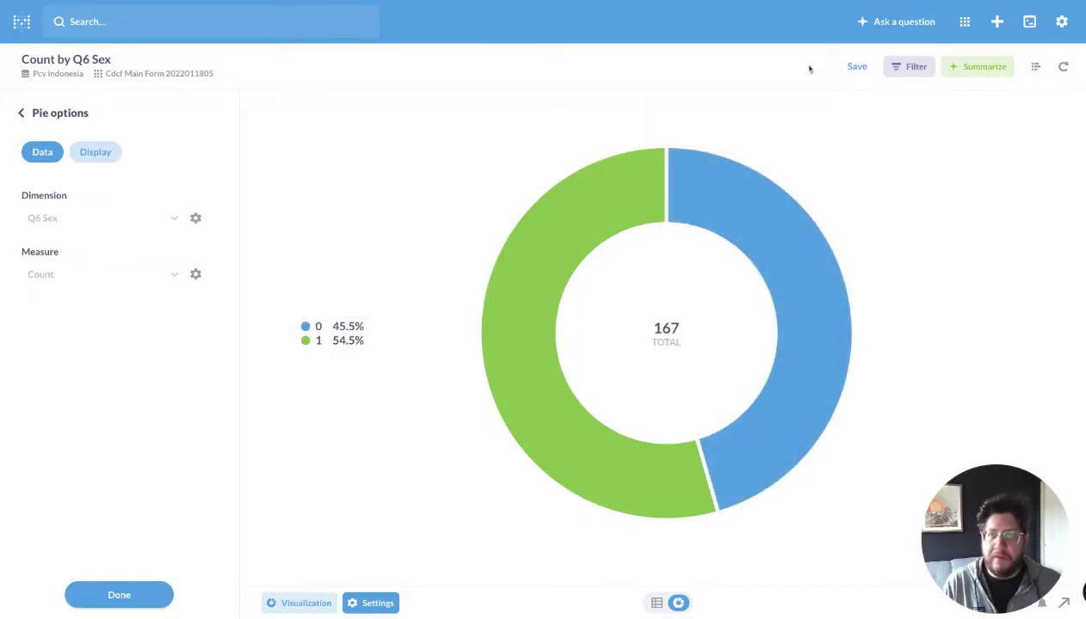
- Return to the question's notebook editor and add a new custom column
left_click(1038, 68)
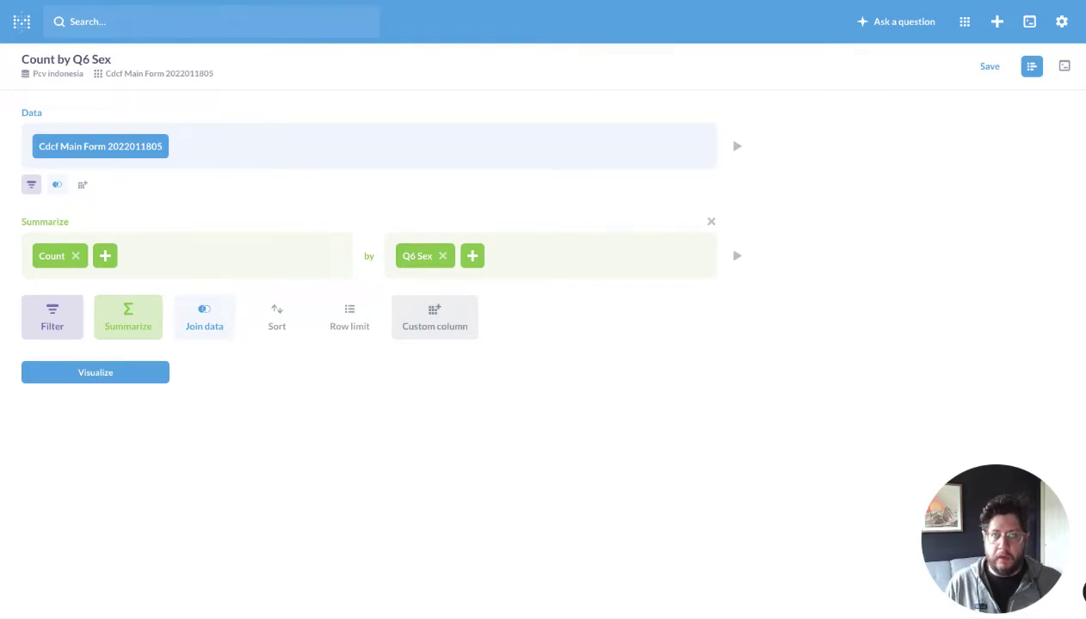
left_click(435, 318)
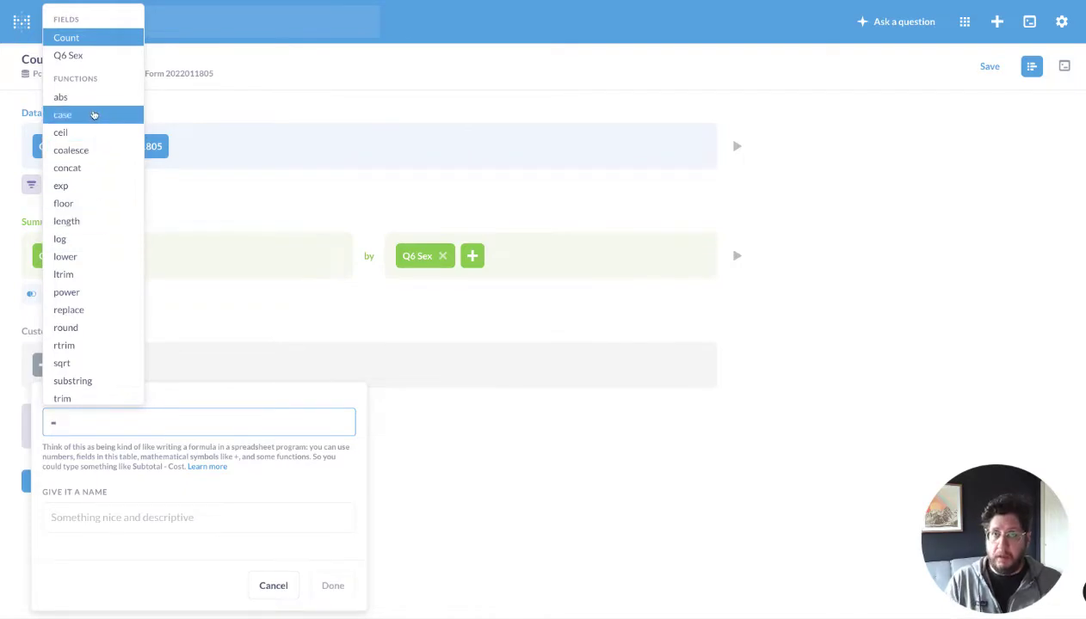
- Enter the formula case([Q6 Sex] = 1, 'Male', [Q6 Sex] = 0, 'Female')
left_click(95, 115)
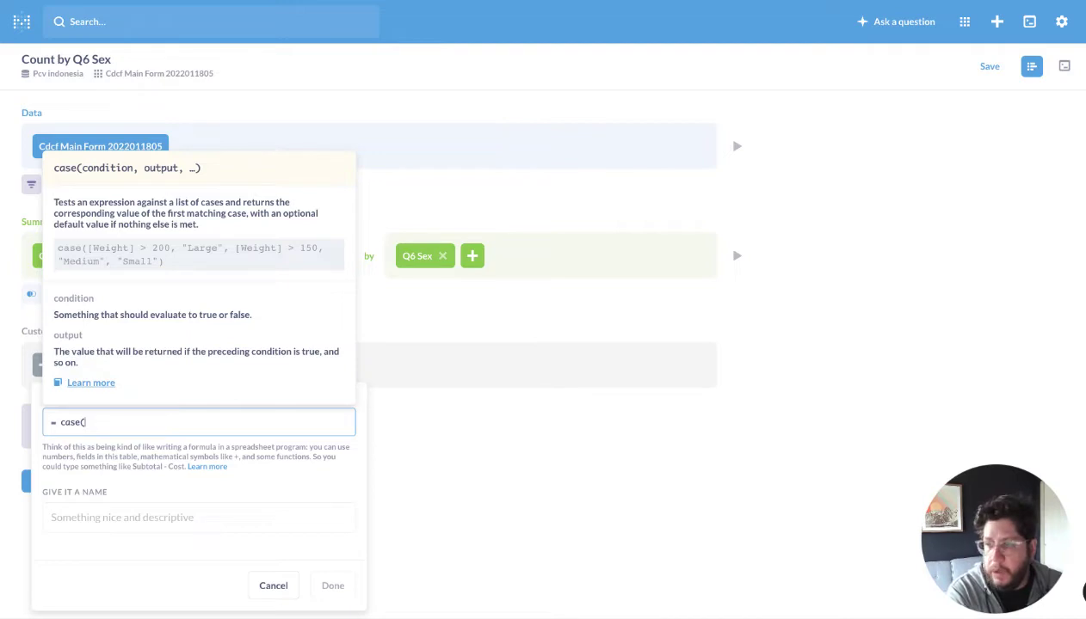
type("[Q")
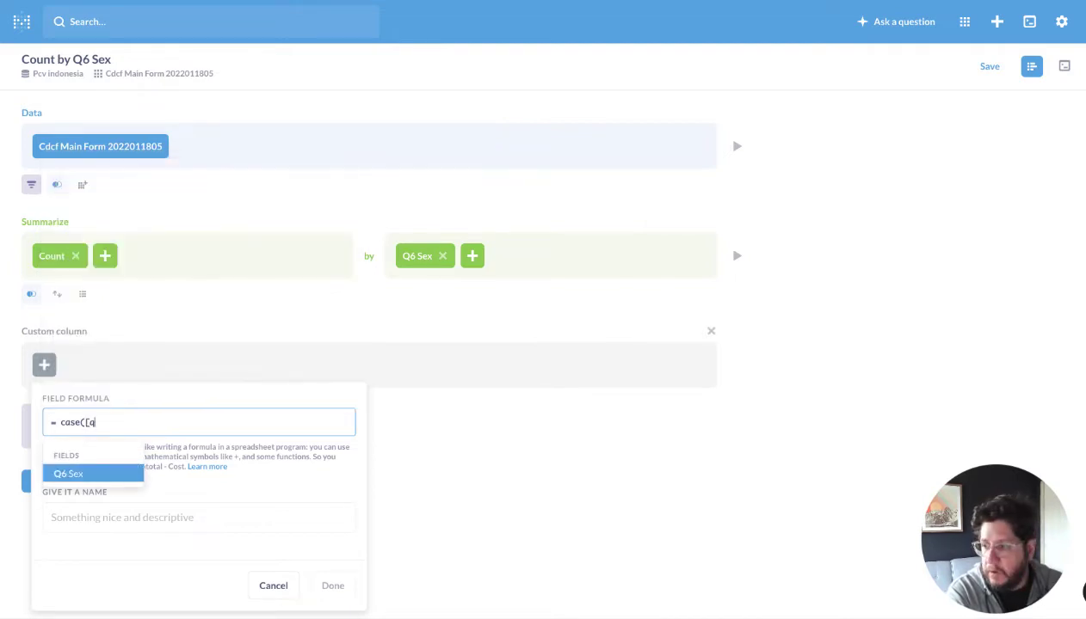
key("Return")
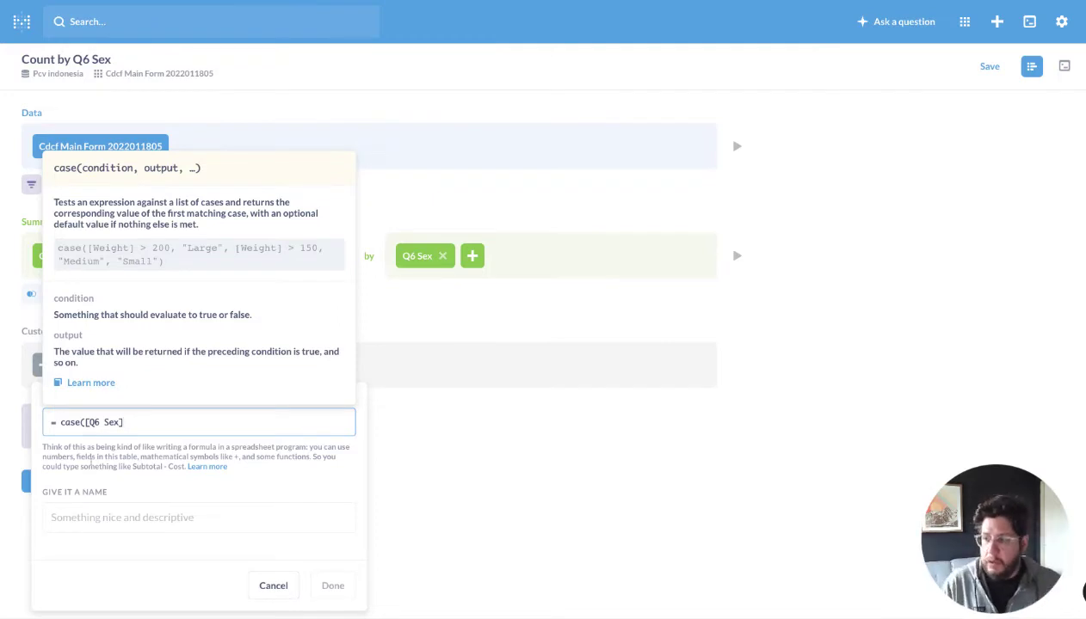
type("= 1")
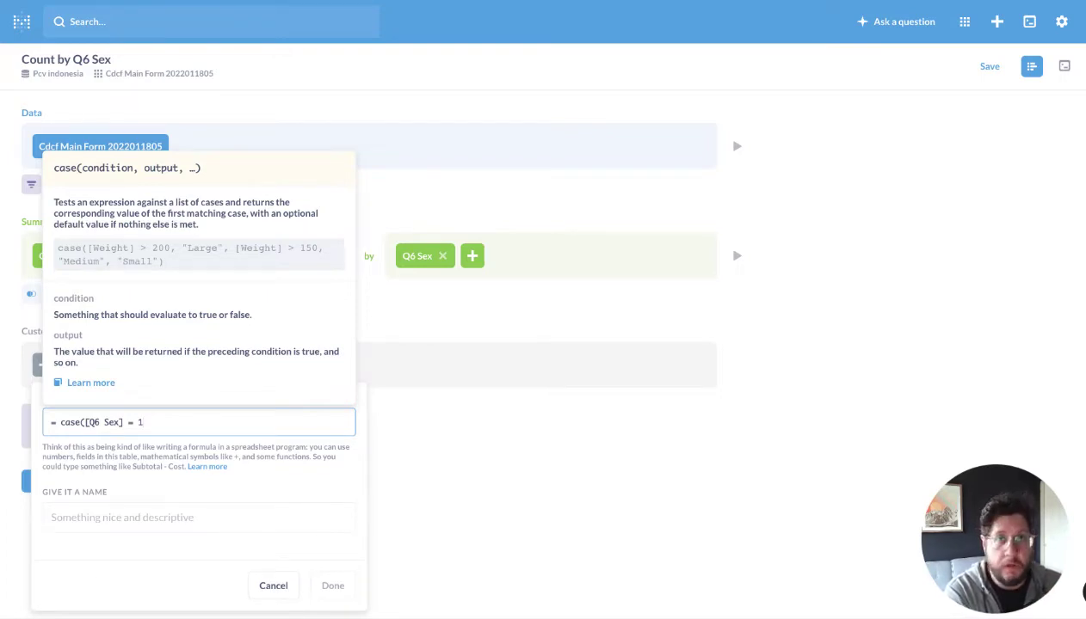
type(", 'Male")
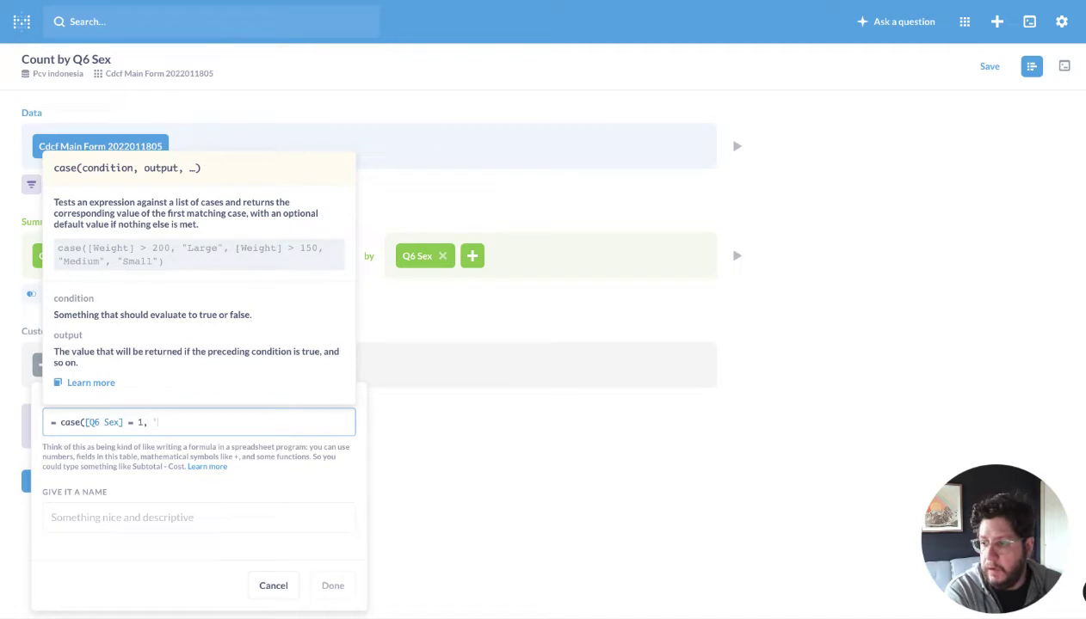
type("'")
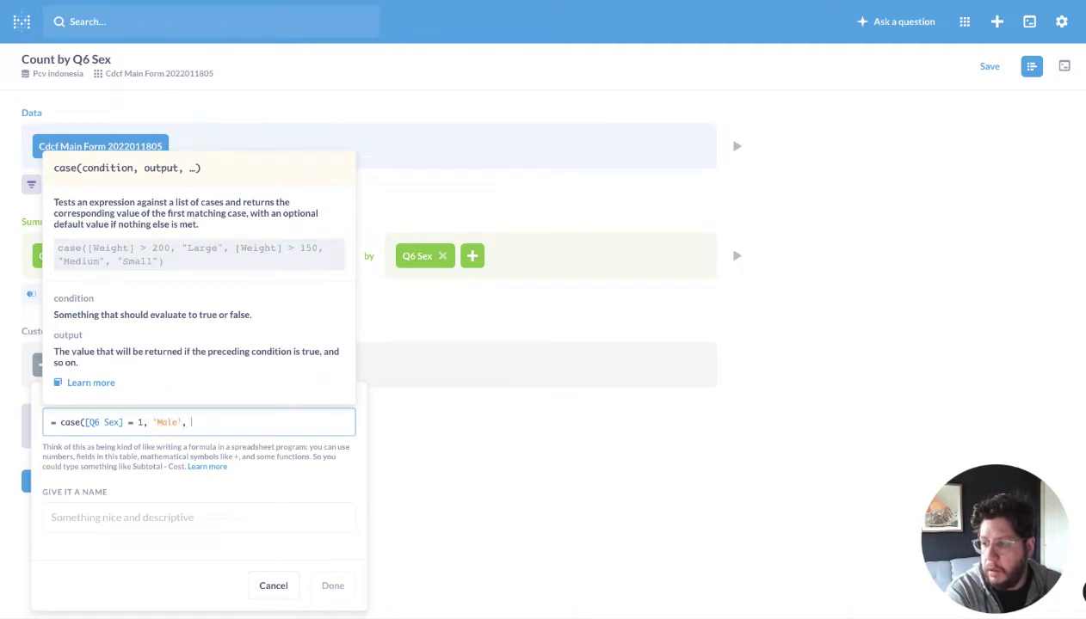
type(", [q")
key("BackSpace")
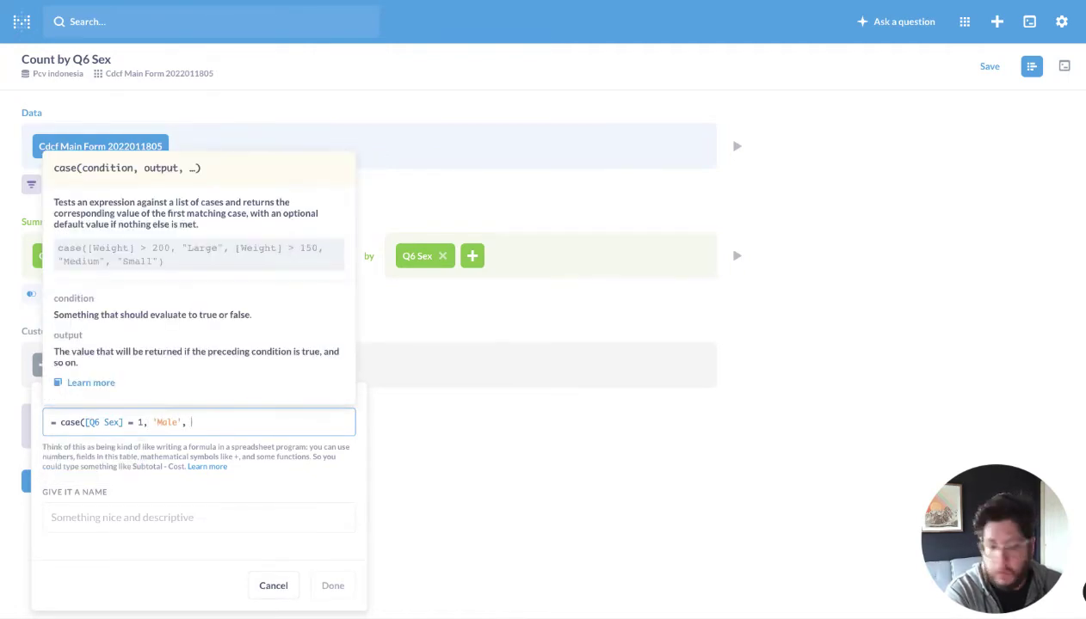
type("[q")
key("Return")
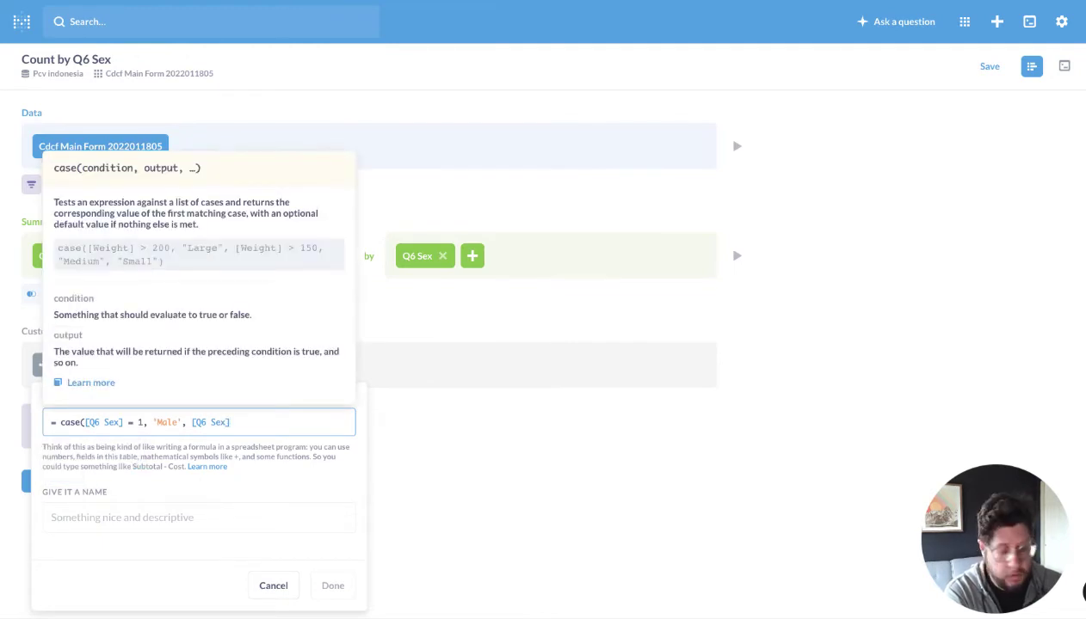
key("BackSpace")
key("BackSpace")
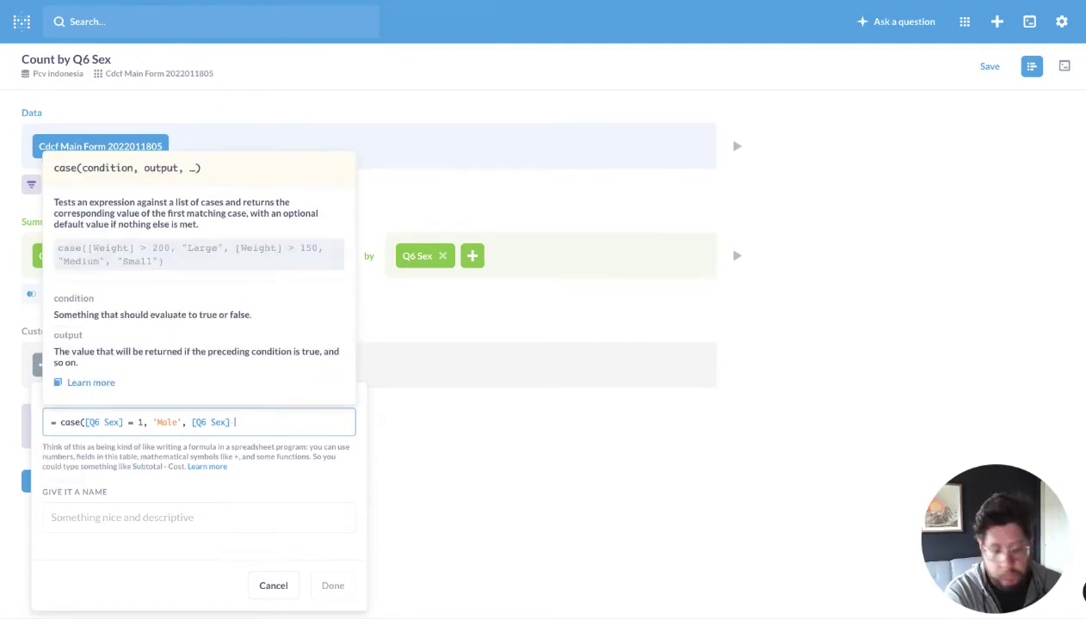
type("= 0")
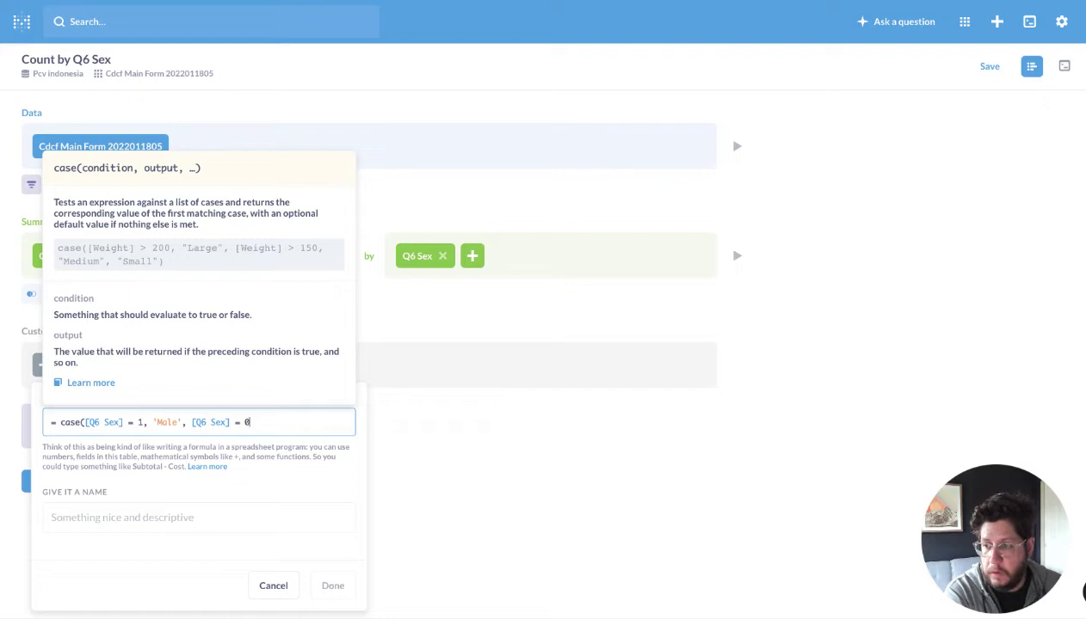
type(", 'Female'")
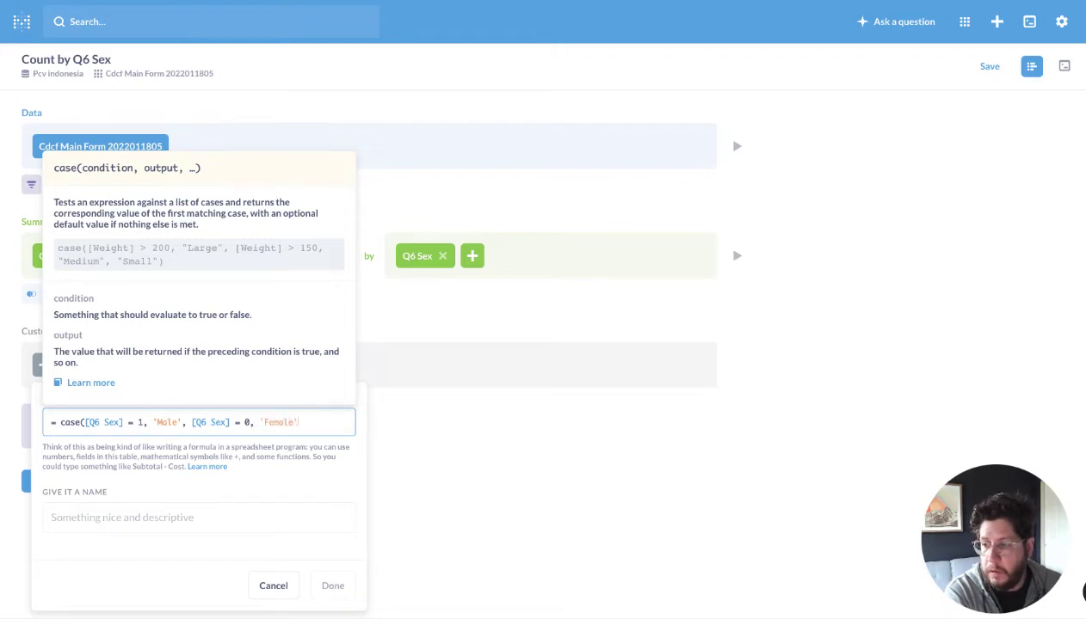
type(")")
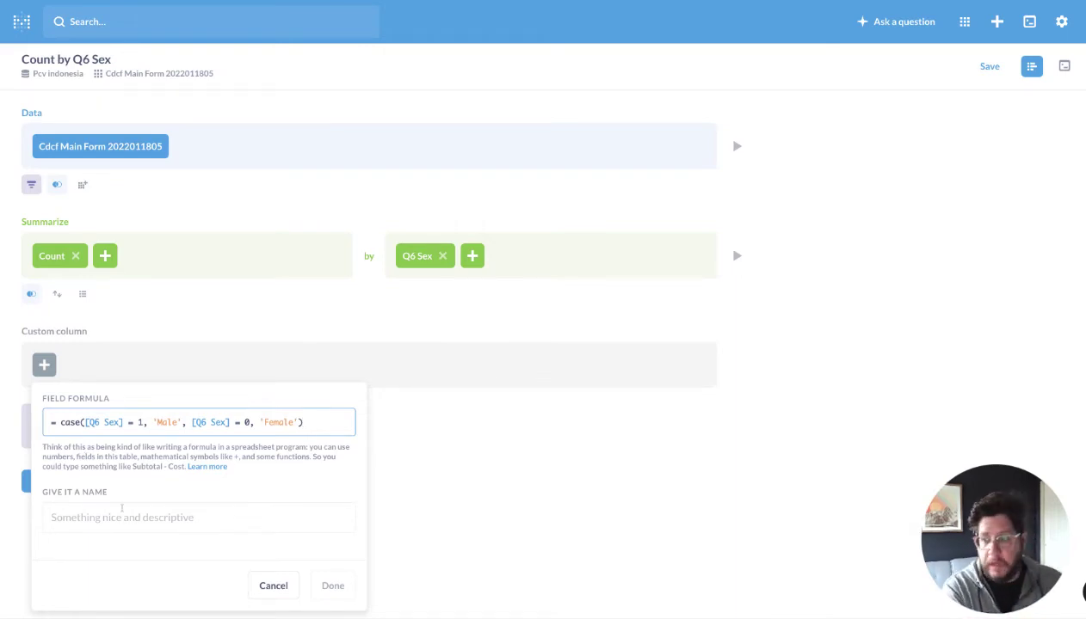
- Name the custom column 'Gender', confirm it, and visualize the results table
left_click(125, 518)
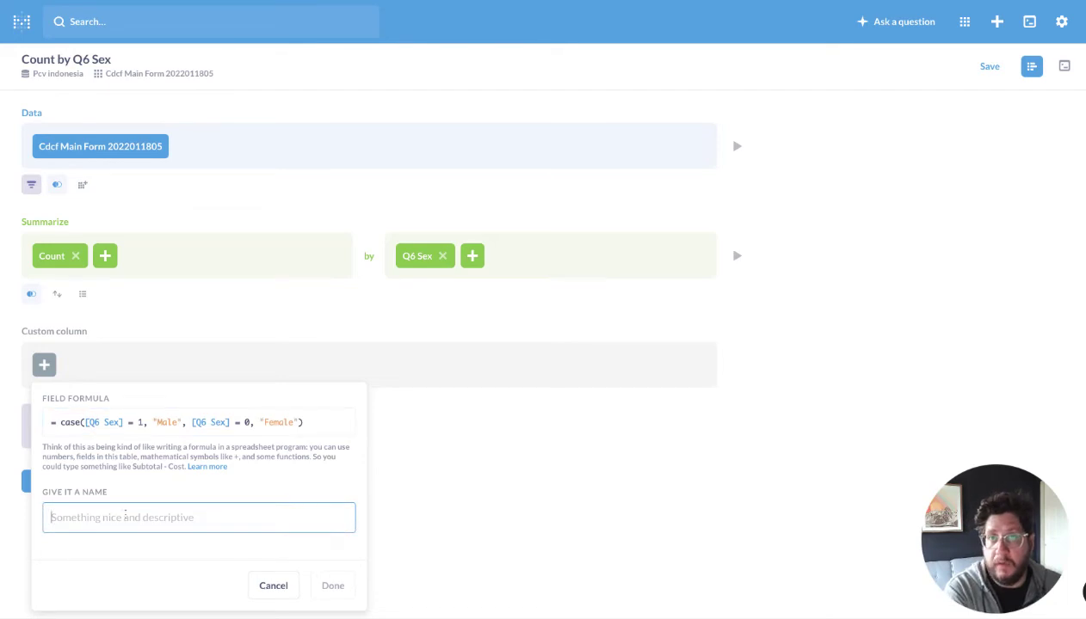
type("Gender")
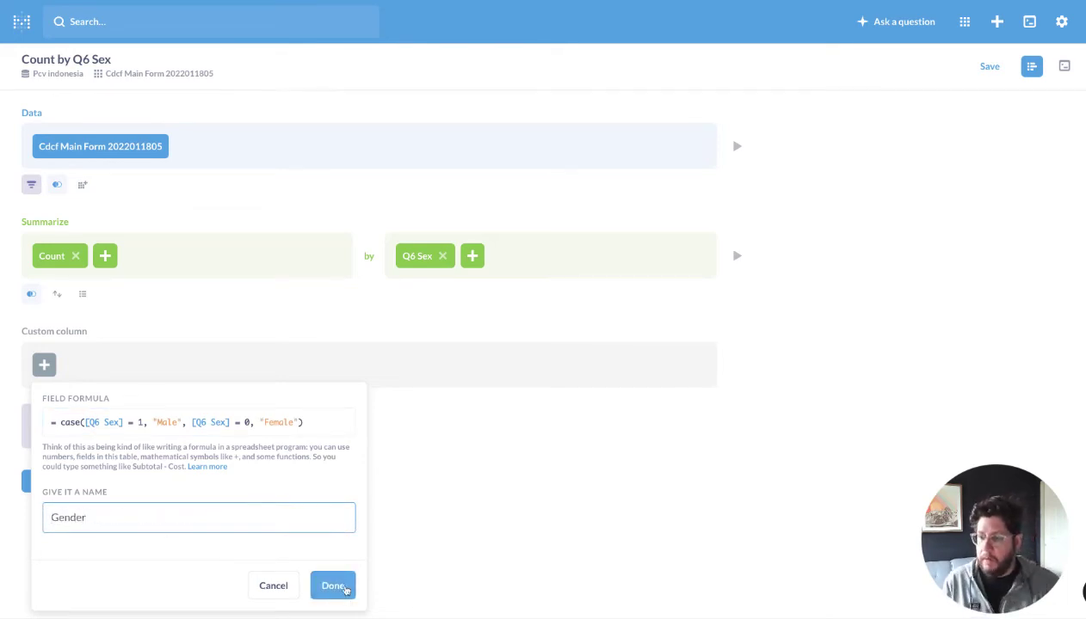
left_click(340, 587)
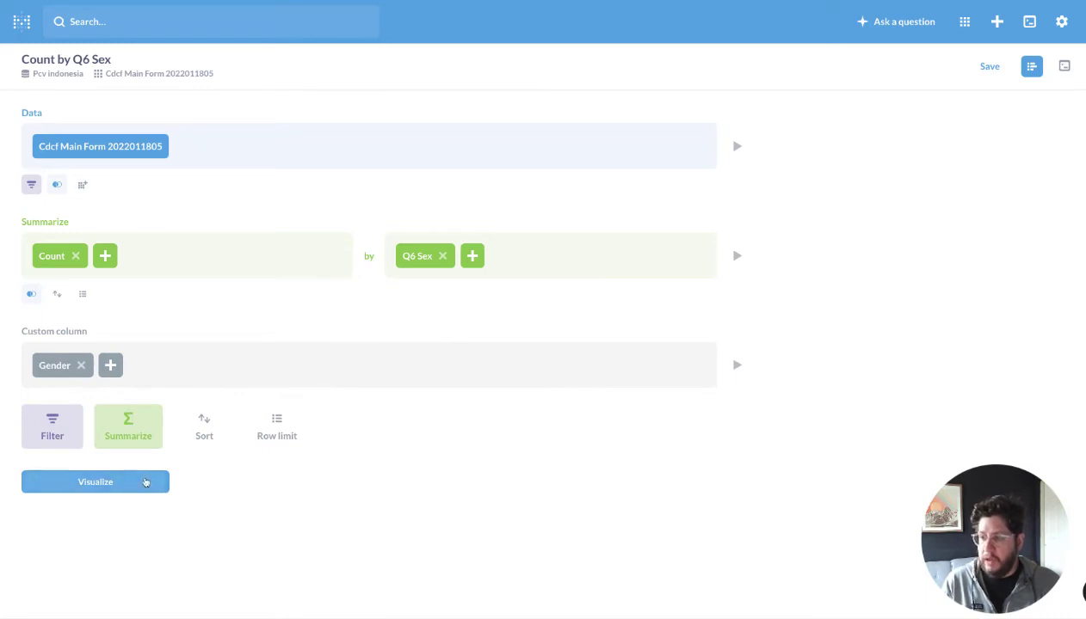
left_click(144, 475)
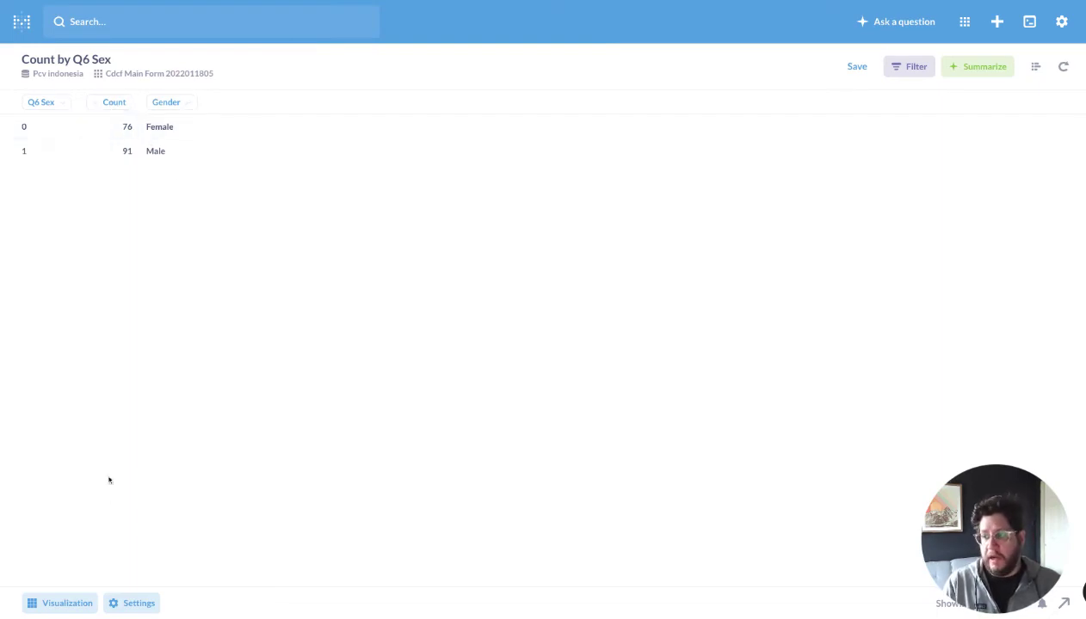
- Switch to a pie chart with Gender as the dimension and Count as the measure
left_click(78, 604)
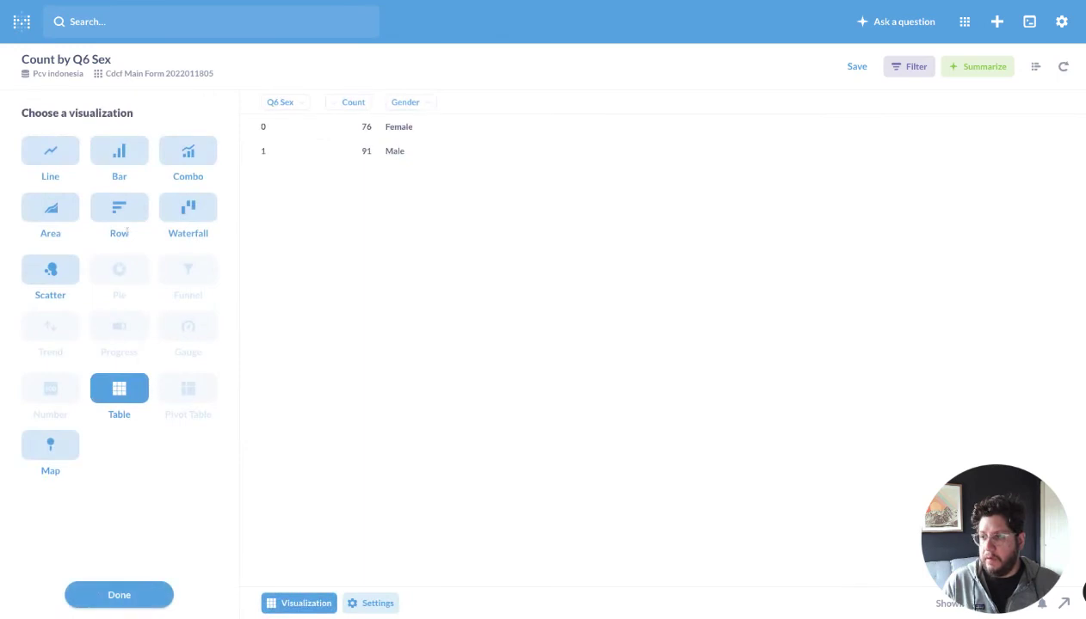
left_click(120, 271)
left_click(115, 221)
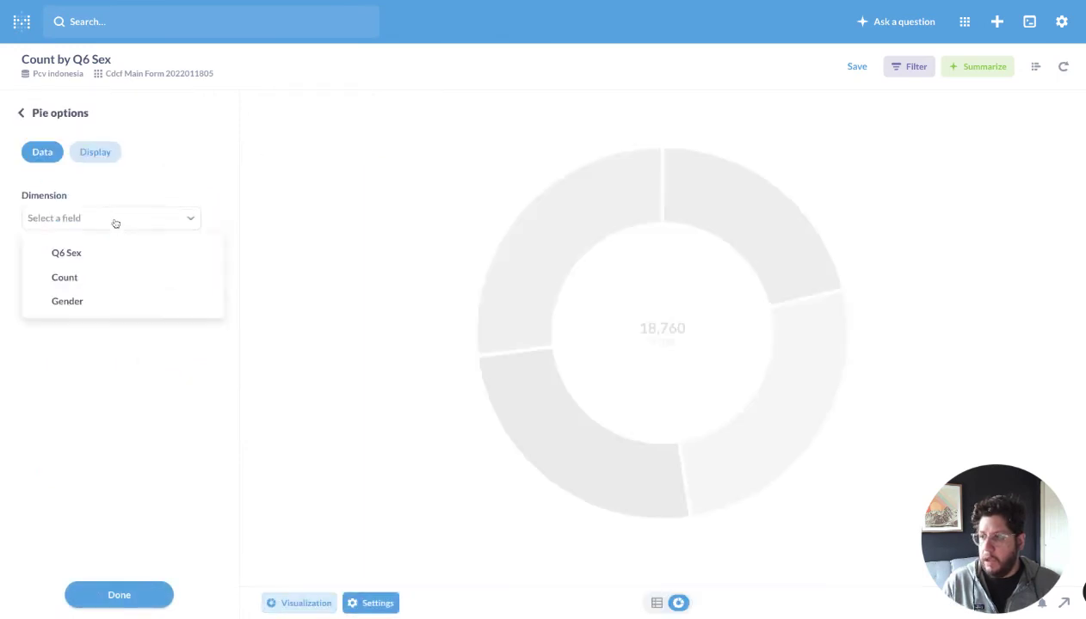
left_click(89, 276)
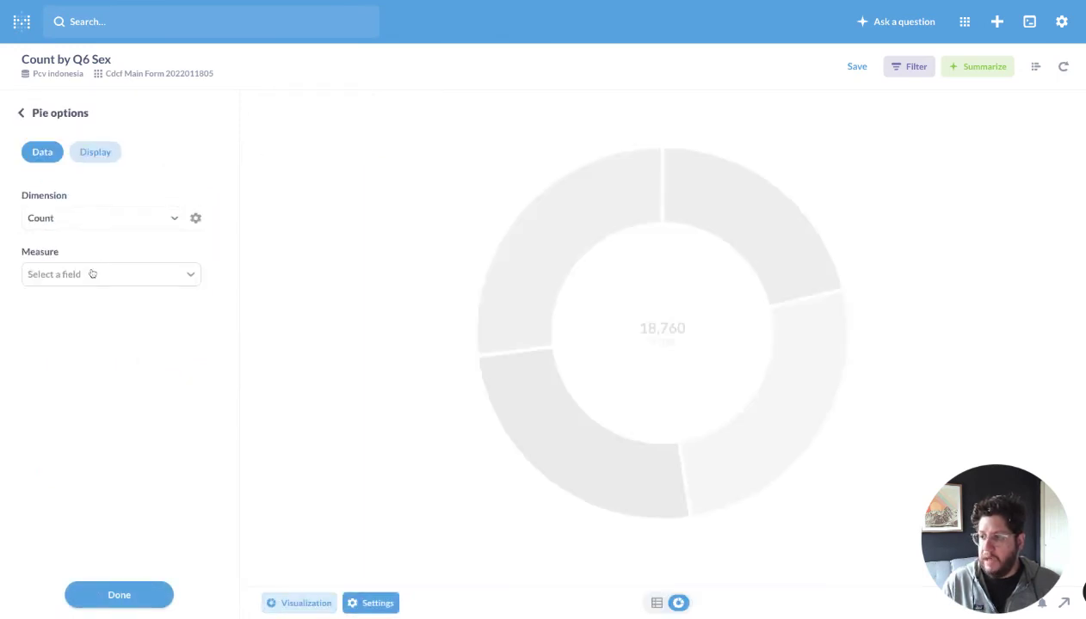
left_click(87, 277)
left_click(80, 334)
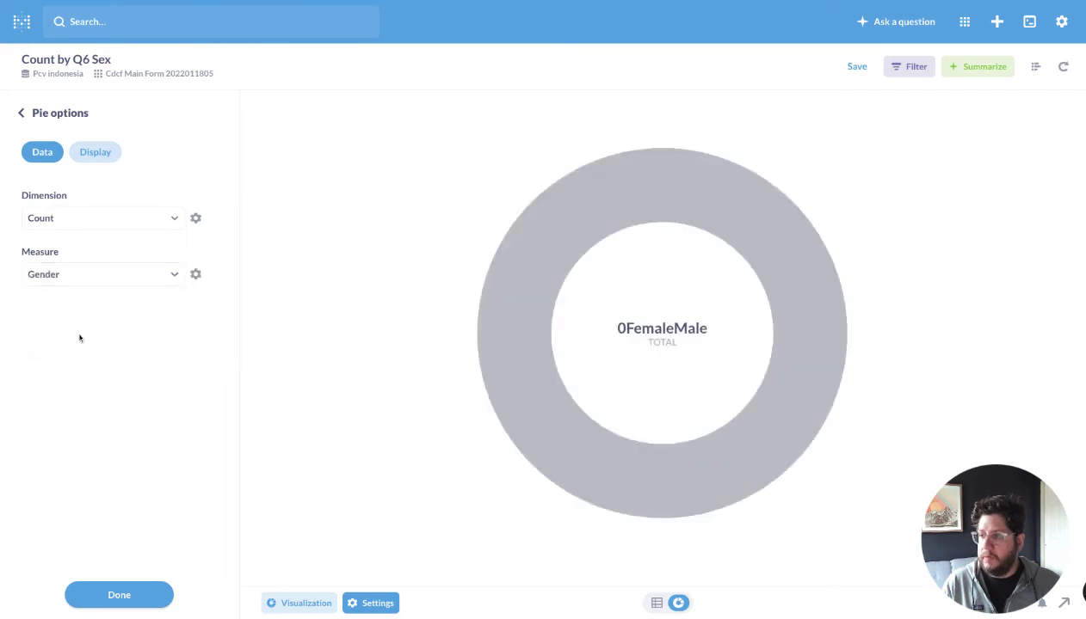
left_click(100, 227)
left_click(77, 299)
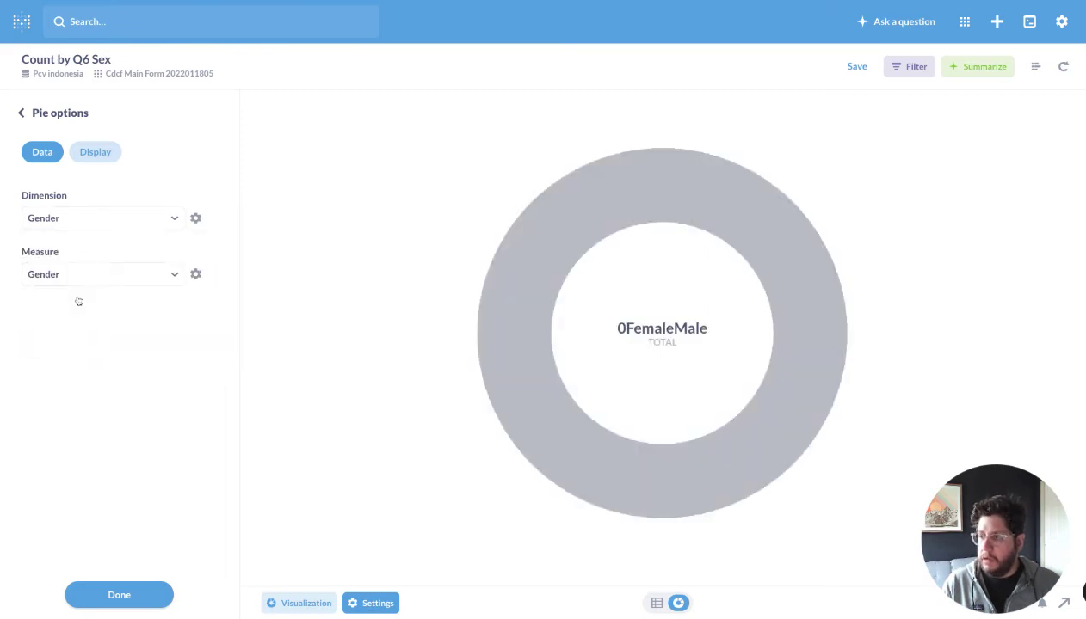
left_click(83, 275)
left_click(74, 309)
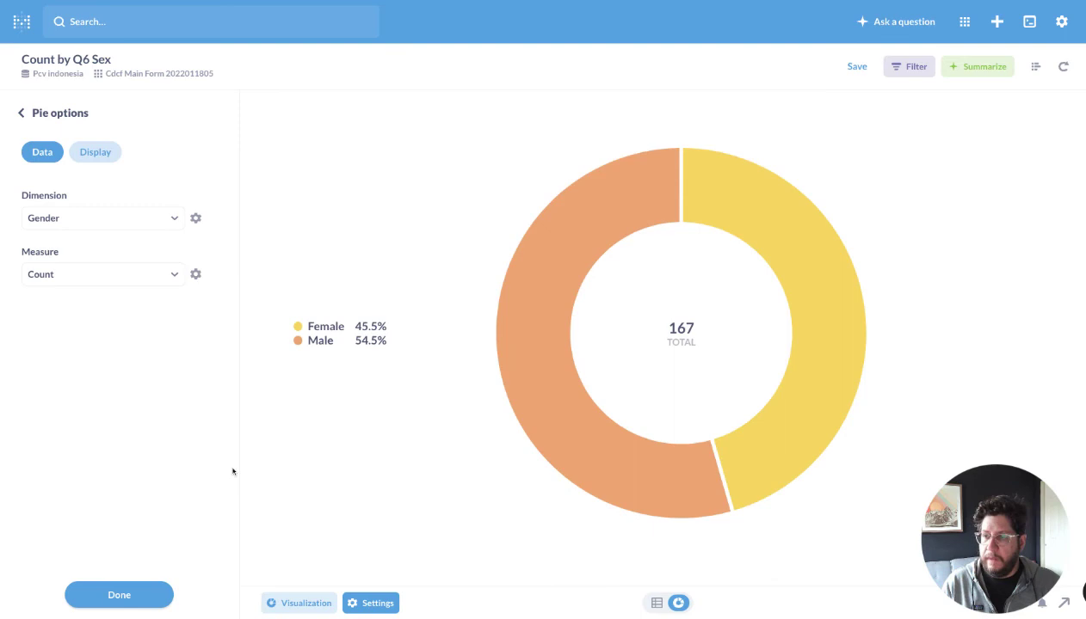